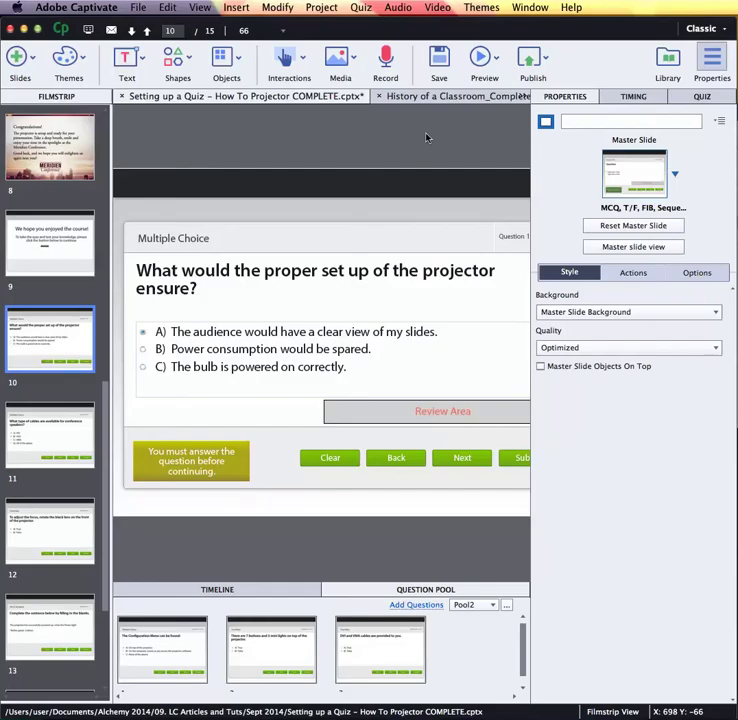
- Open the Quiz menu to reach the Random Question Slide command
left_click(361, 7)
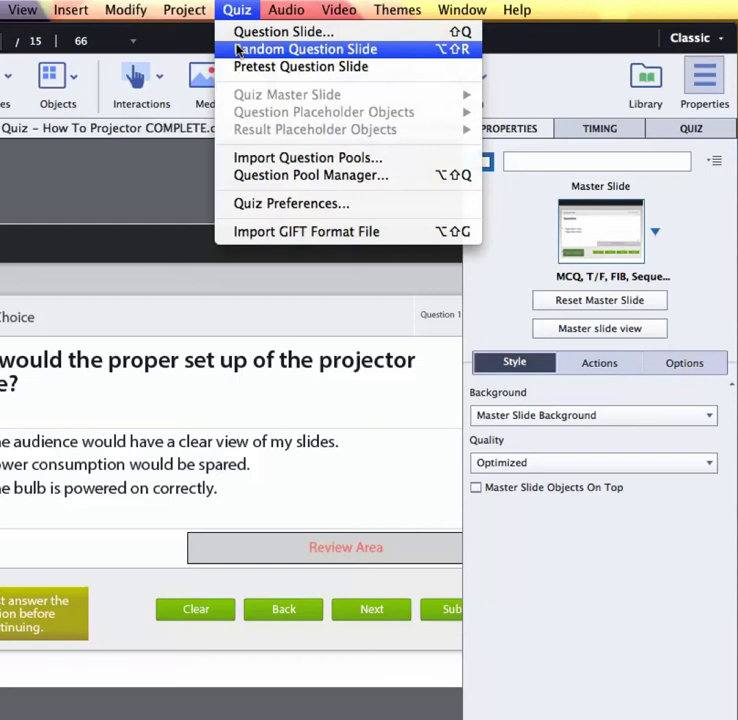
- Close the Quiz menu without inserting anything, leaving slide 10's projector question
left_click(226, 7)
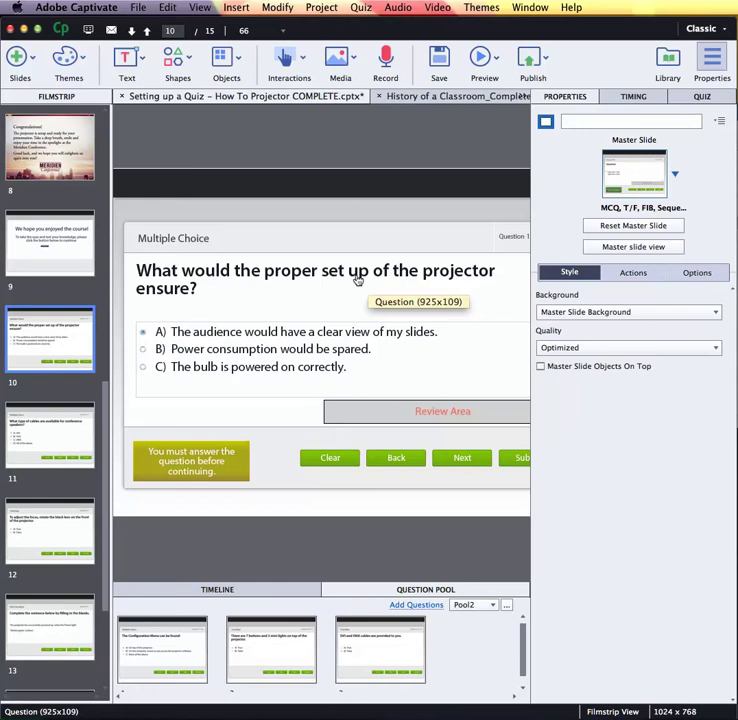
- Review quiz slides 11 to 14: cables, True/False, Fill-In-The-Blank and Arrange in sequence
left_click(59, 427)
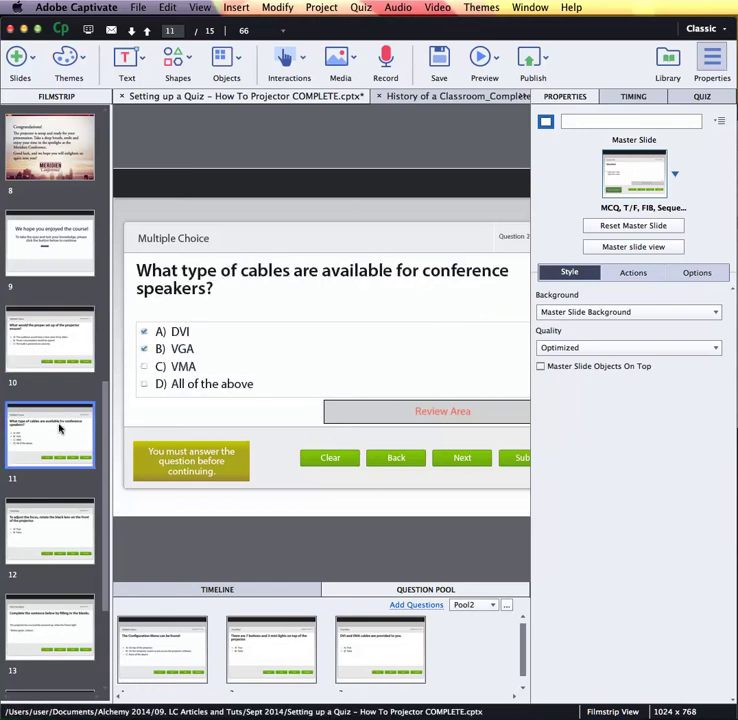
left_click(47, 530)
left_click(41, 626)
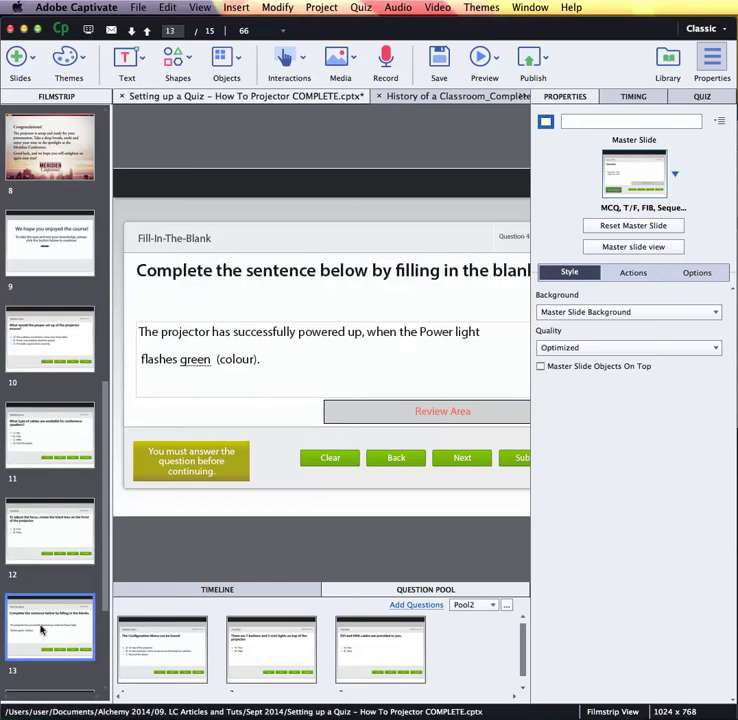
scroll(41, 628, "down", 1)
left_click(31, 659)
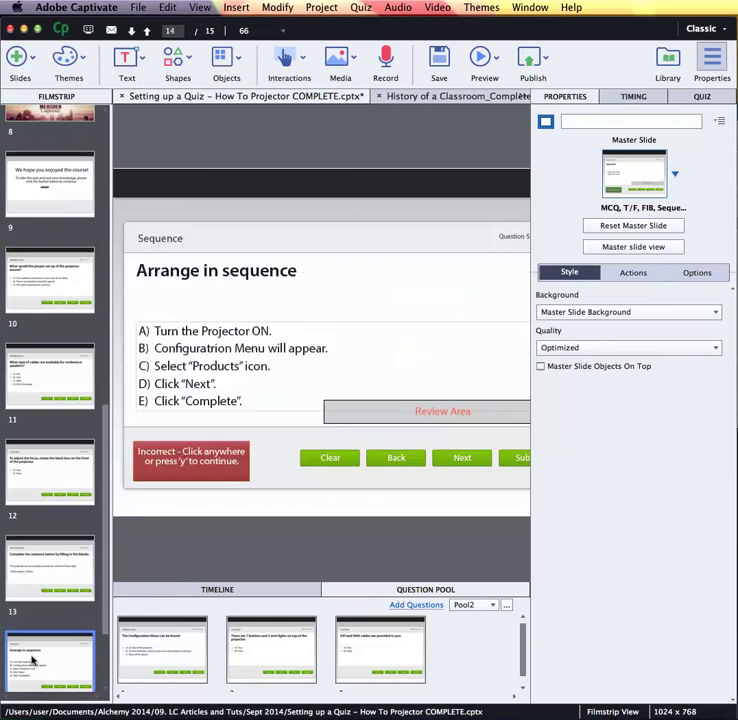
scroll(102, 580, "down", 3)
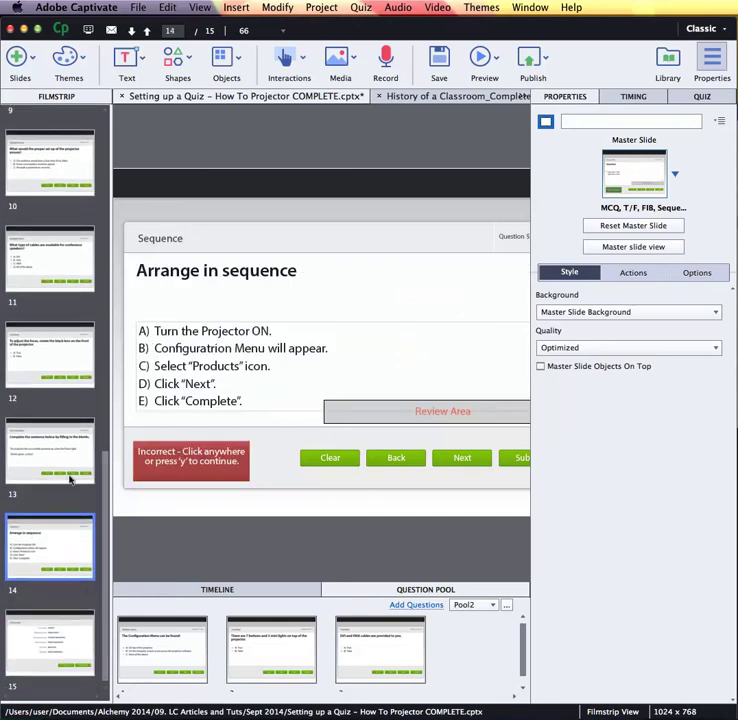
- Review slides 10 through Quiz Results again, ending on slide 14's sequence question
left_click(74, 147)
left_click(50, 258)
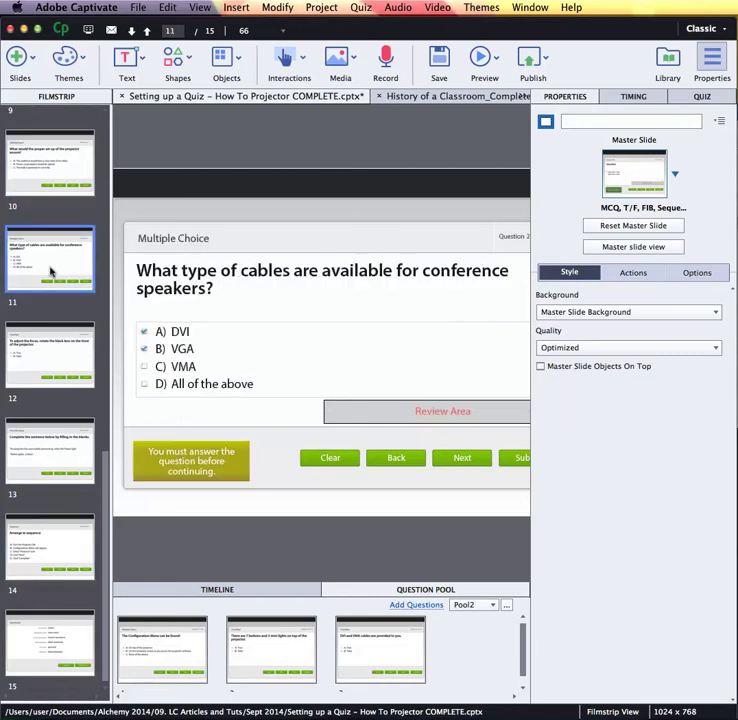
left_click(51, 336)
left_click(28, 455)
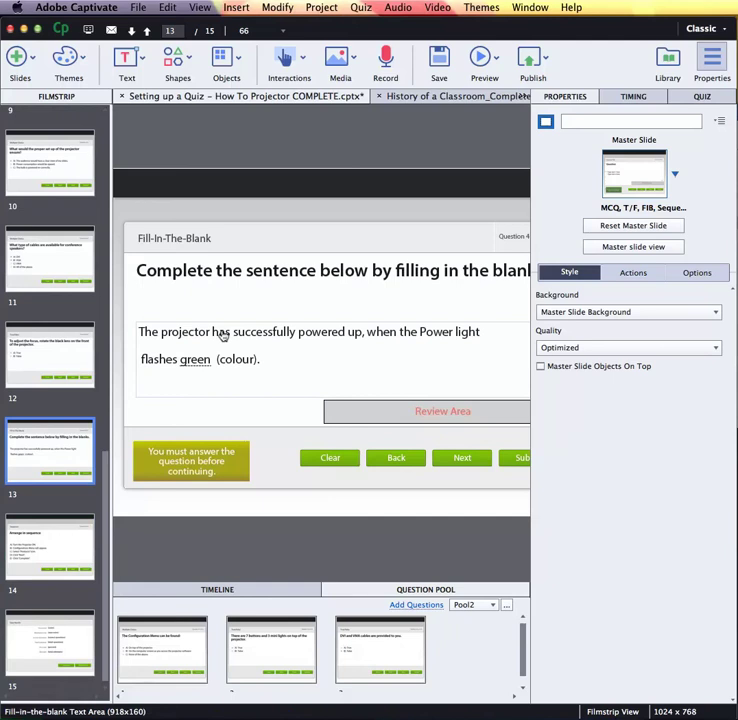
left_click(12, 540)
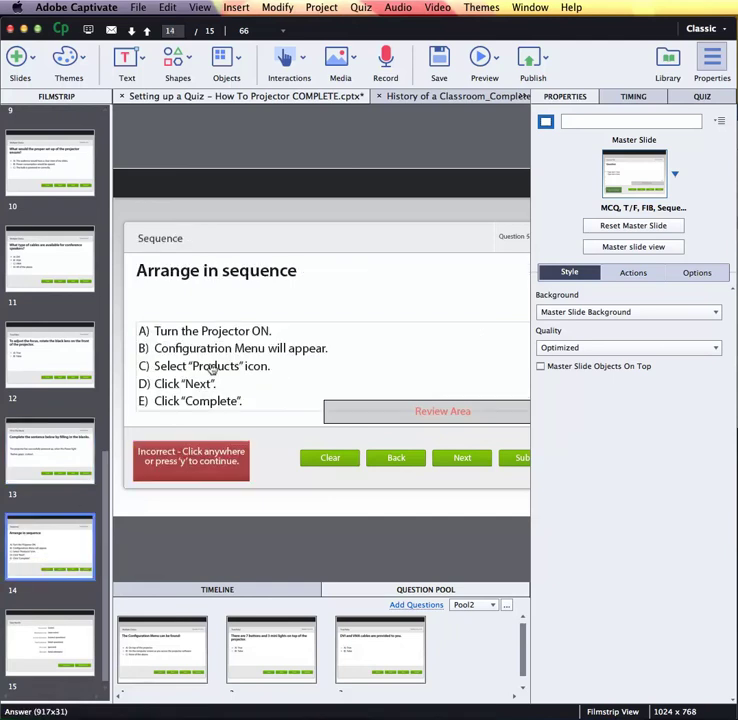
left_click(43, 627)
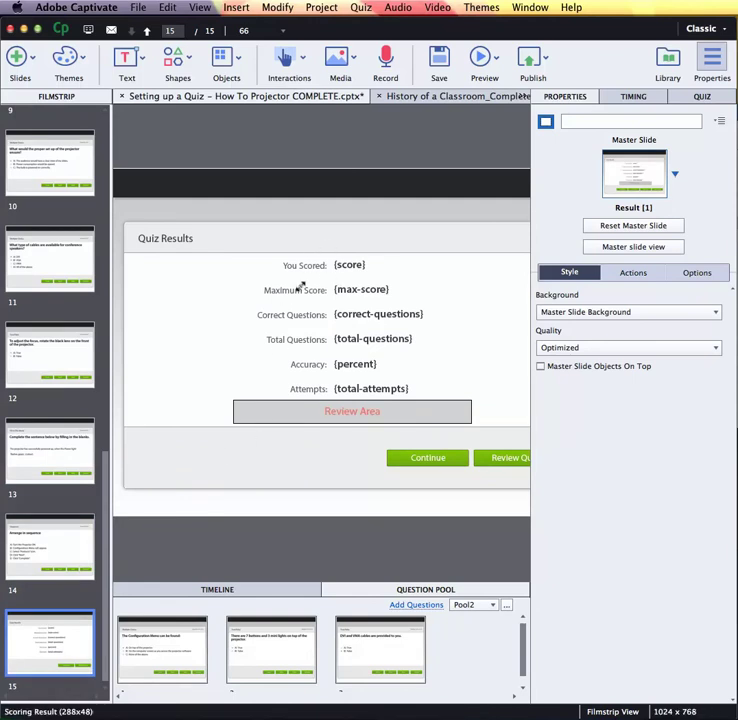
left_click(62, 533)
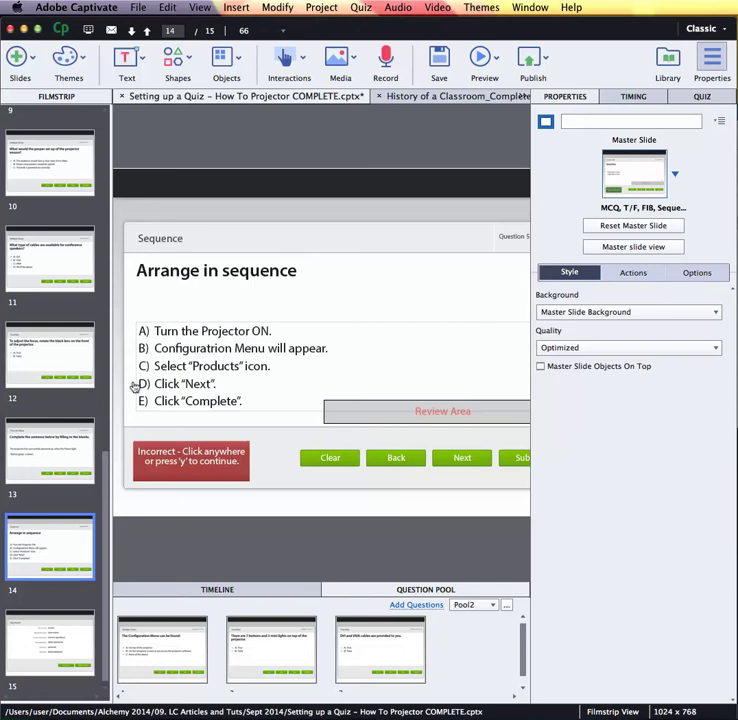
- Insert a Random Question slide after slide 14, creating slide 15 linked to Pool2
left_click(361, 8)
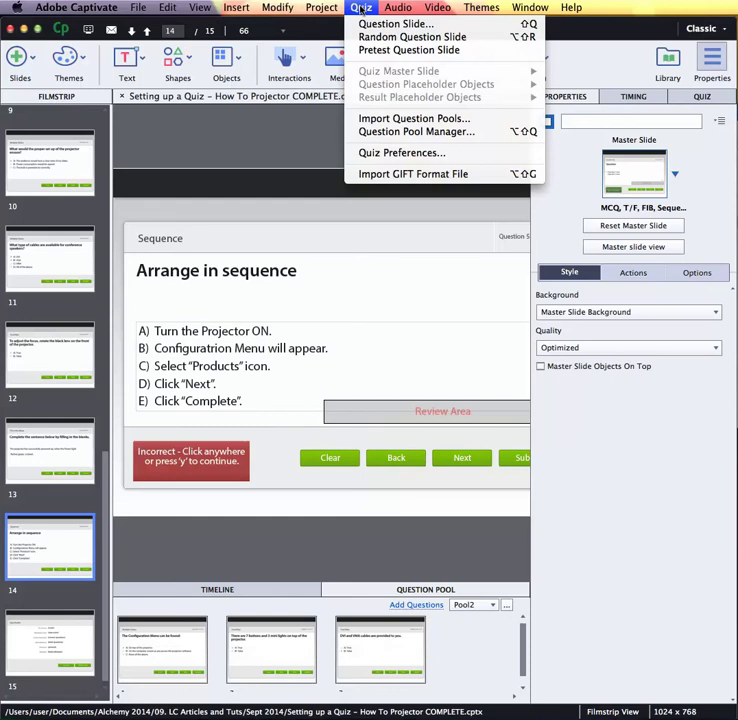
left_click(362, 36)
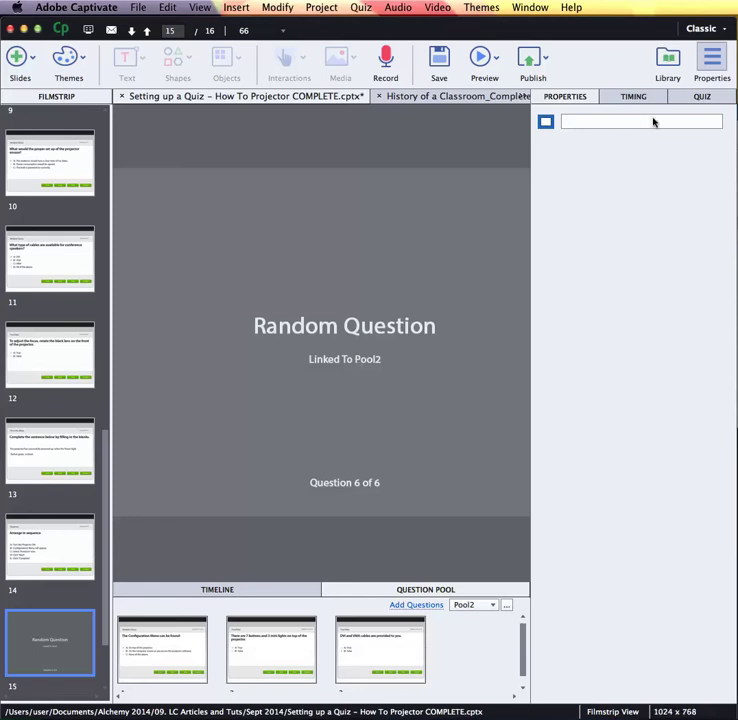
- Keep slide 15's Question Pool set to Pool2(3), graded at 10 points, then open the Quiz menu
left_click(679, 96)
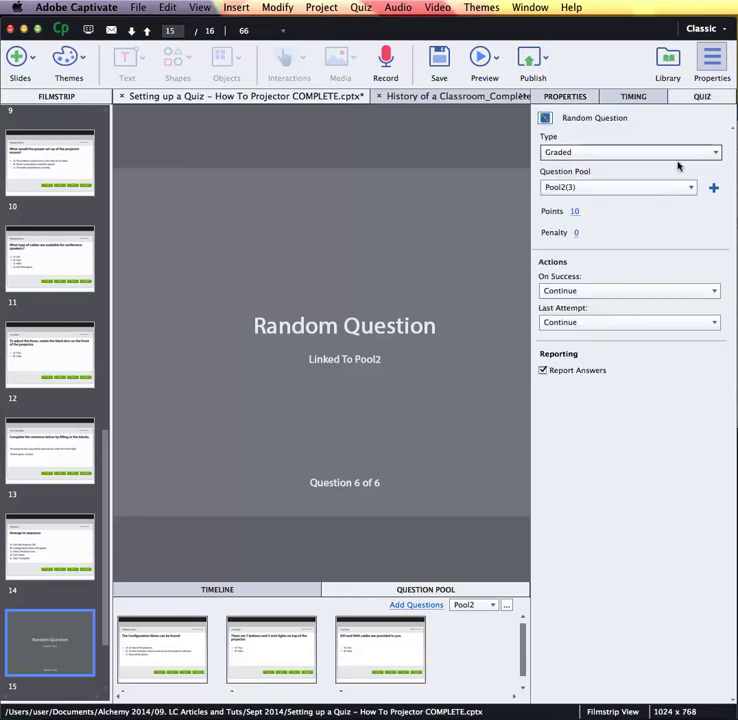
left_click(588, 187)
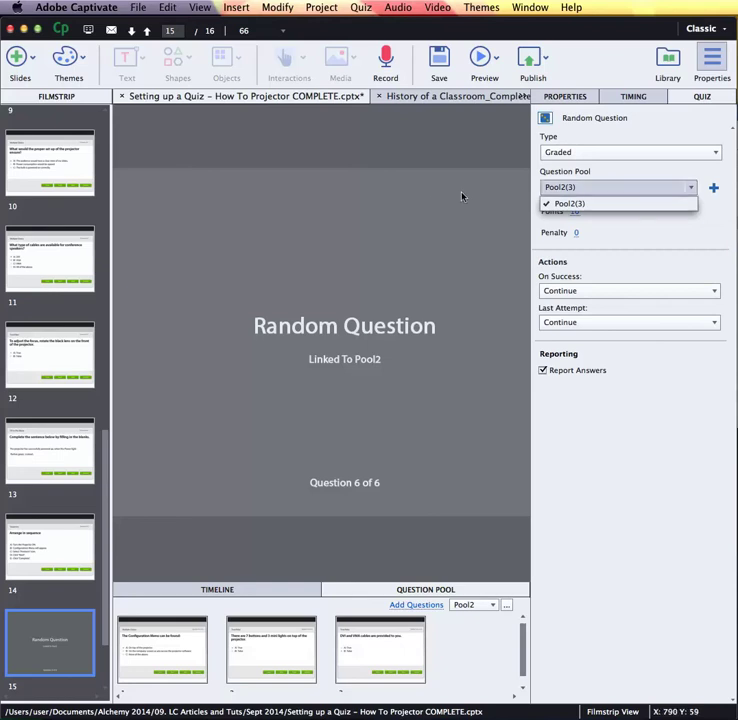
left_click(435, 201)
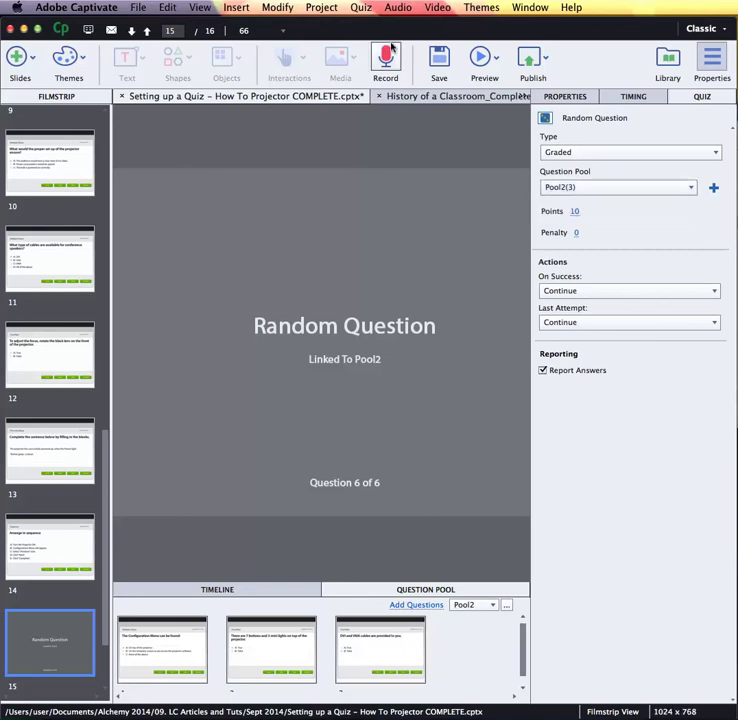
left_click(361, 7)
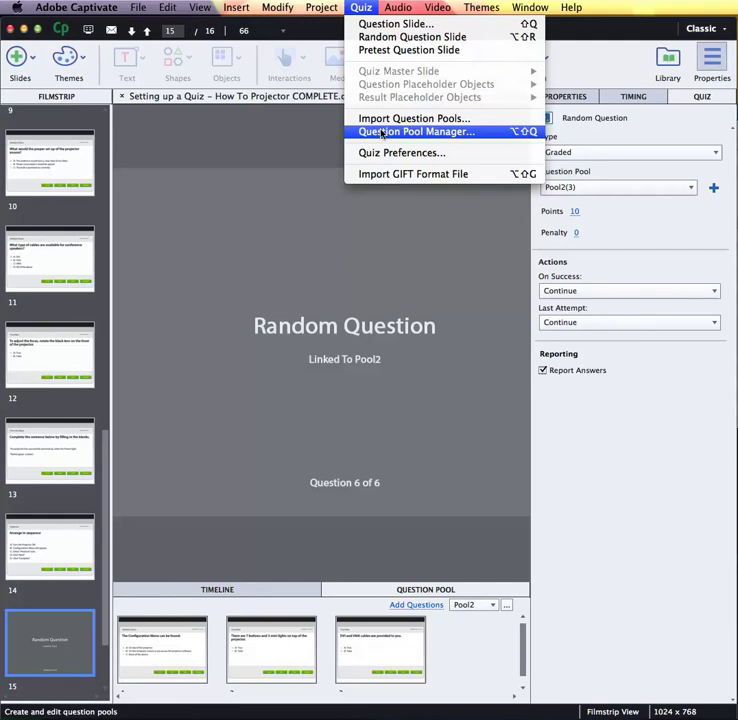
- Create a new question pool named Pool3 in the Question Pool Manager
left_click(381, 132)
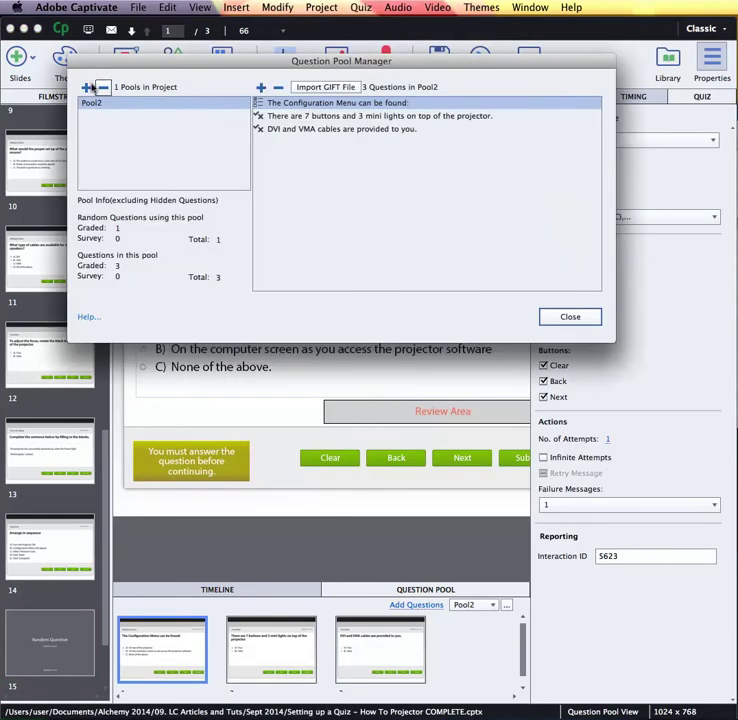
left_click(86, 87)
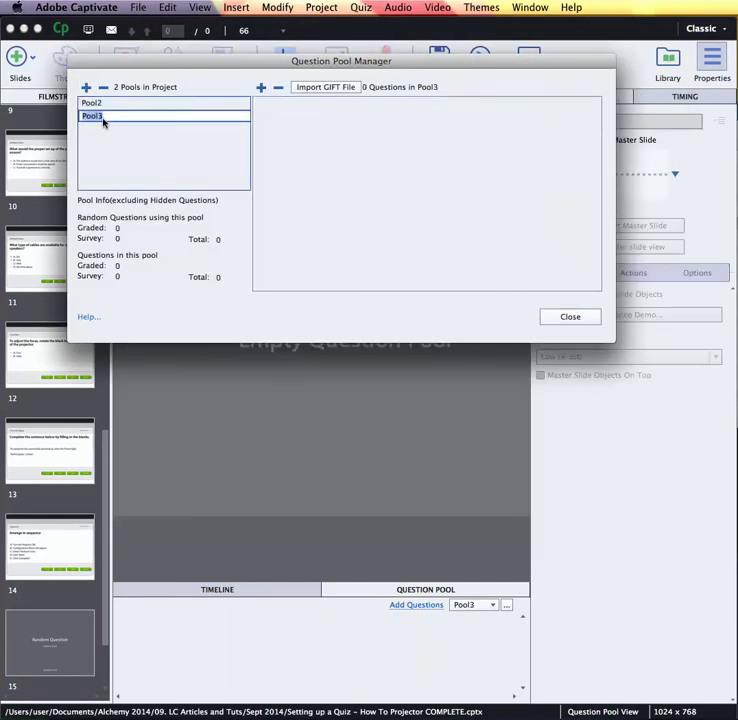
key("Return")
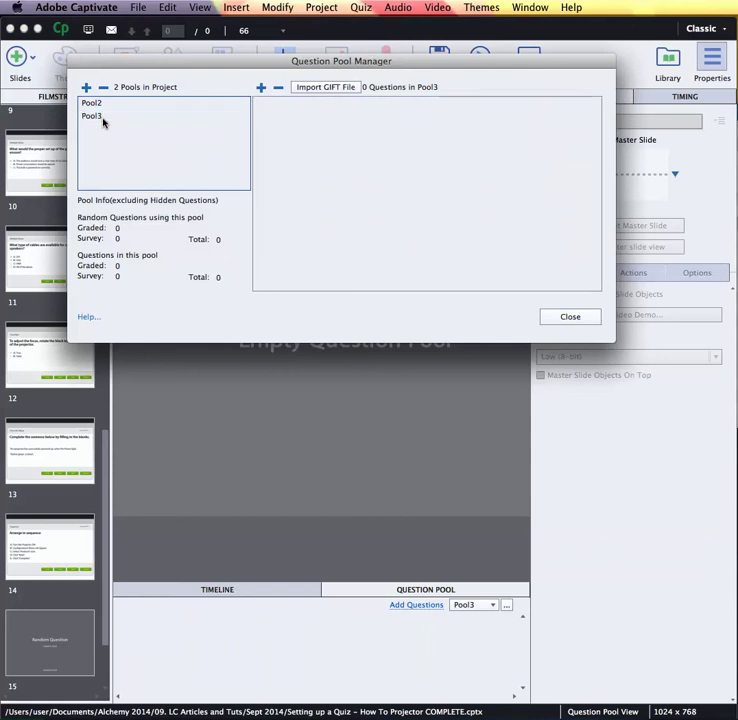
- Add two graded True/False questions to Pool3
left_click(178, 116)
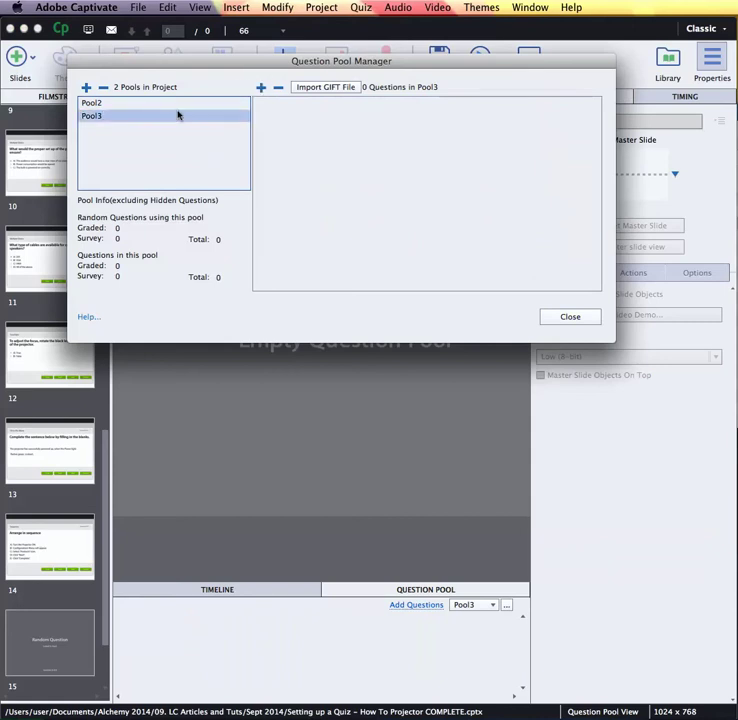
left_click(260, 87)
left_click_drag(228, 411, 387, 96)
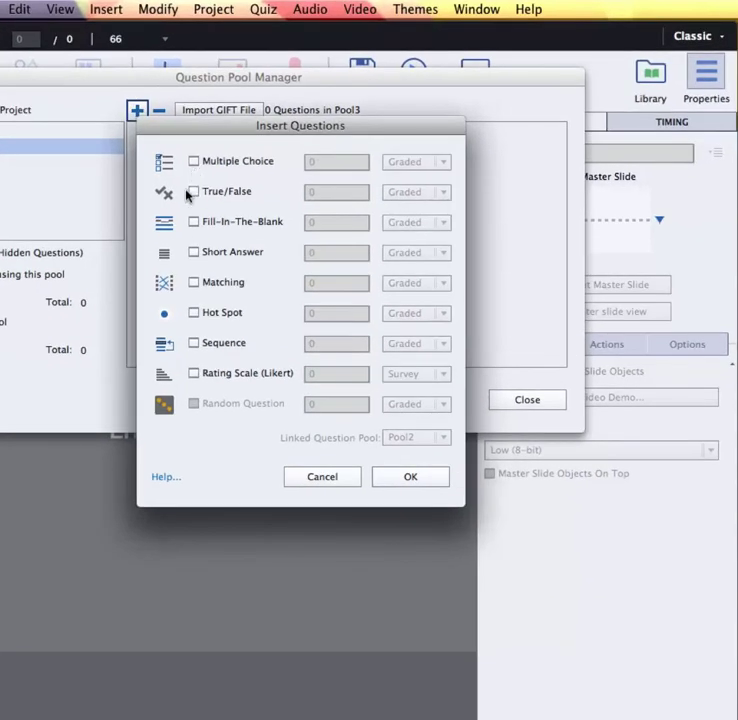
left_click(187, 192)
left_click(312, 186)
type("2")
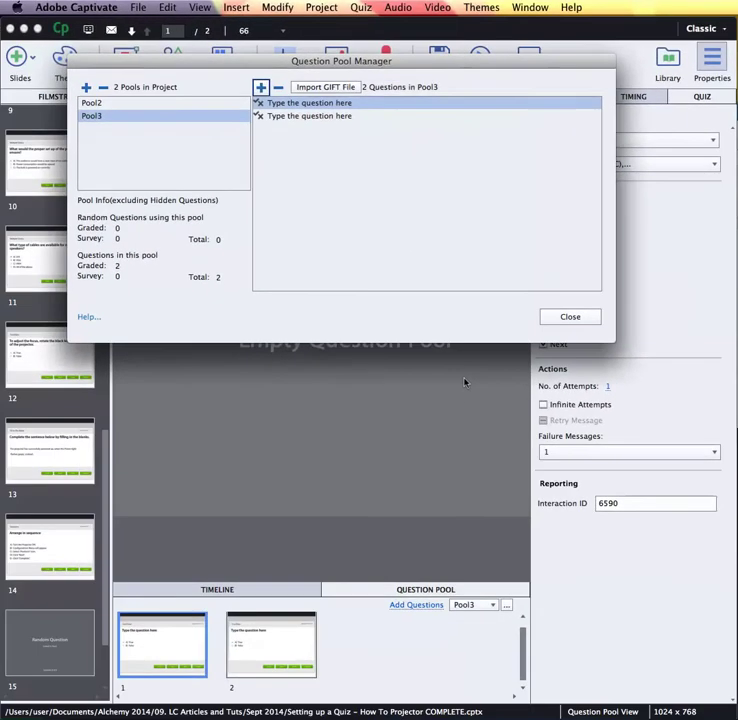
- Close the pool manager and switch the Question Pool view from Pool2 back to Pool3
left_click(549, 318)
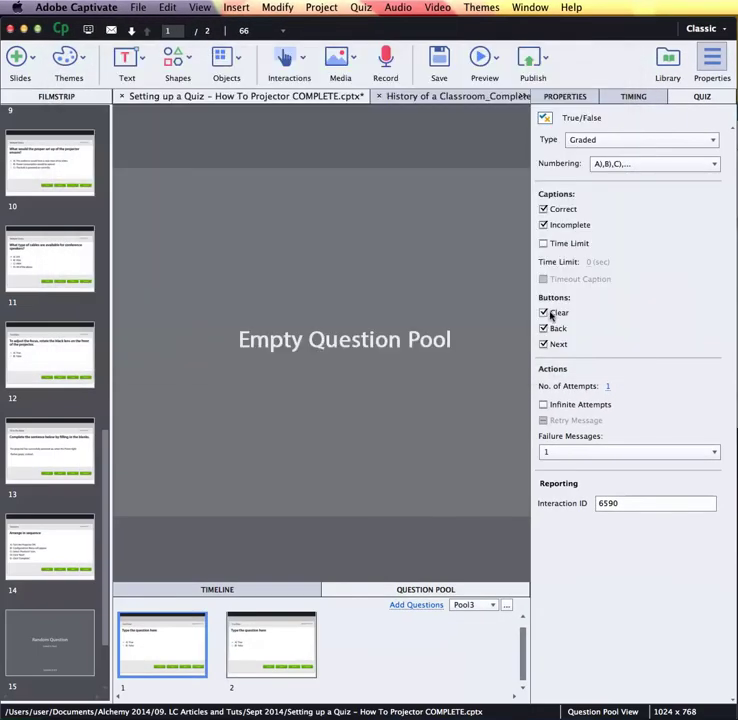
left_click(470, 605)
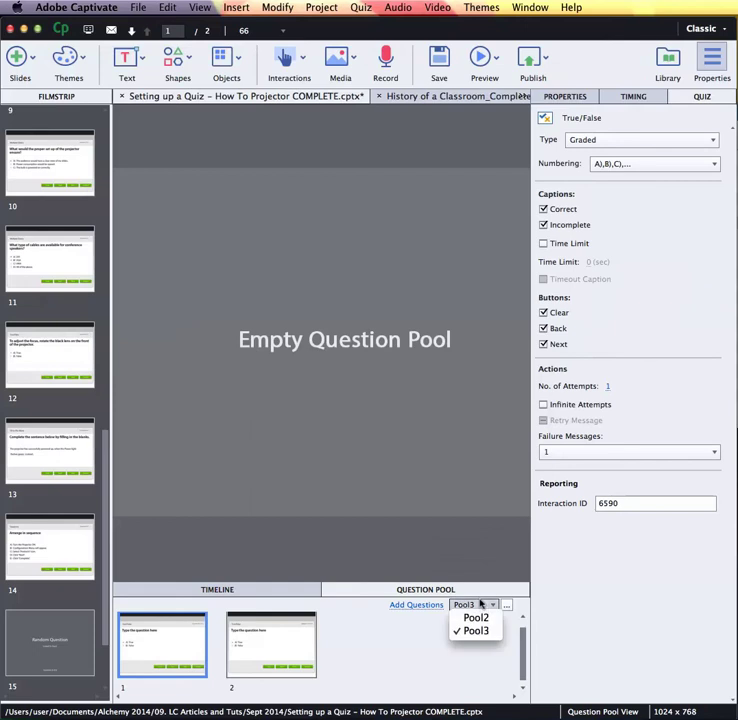
left_click(475, 619)
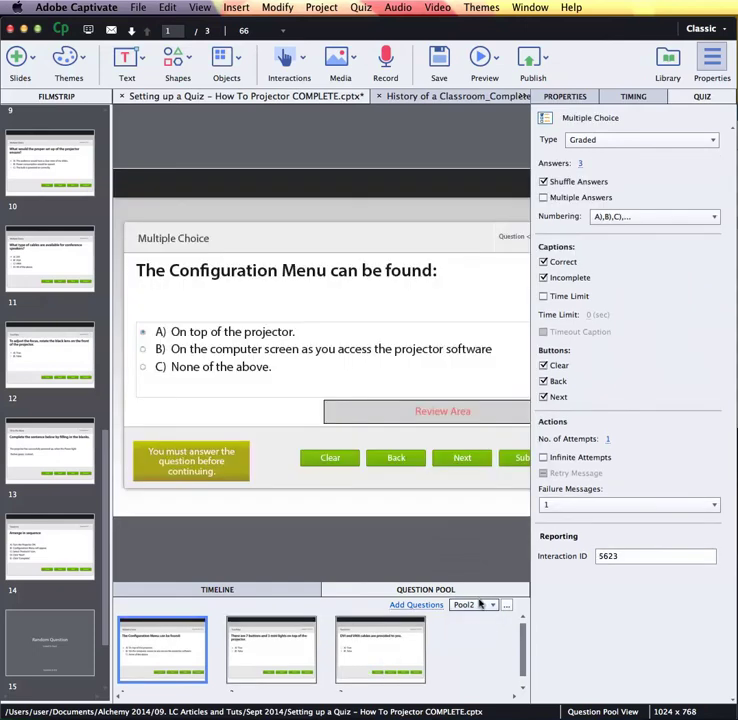
left_click(478, 604)
left_click(476, 630)
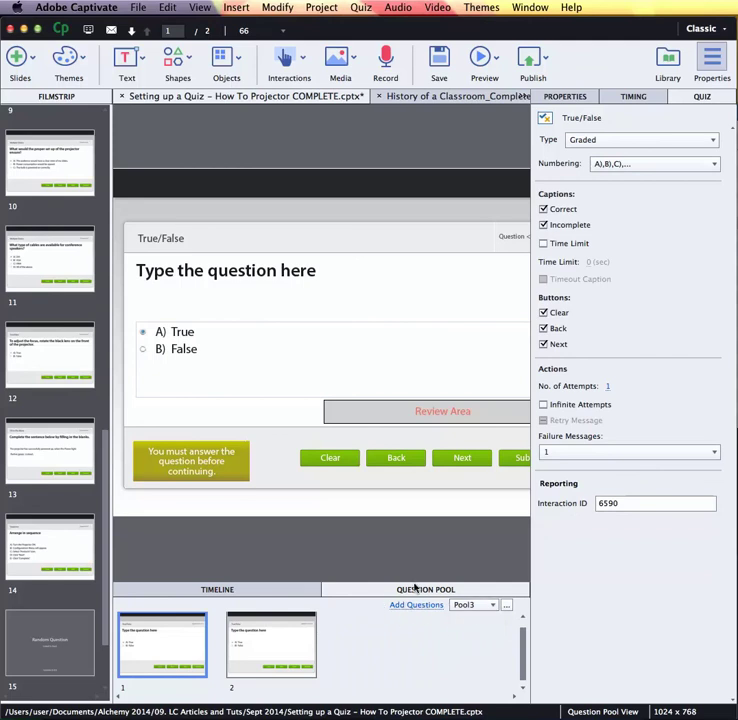
- Browse Pool3's two True/False questions in the question pool view
left_click(252, 590)
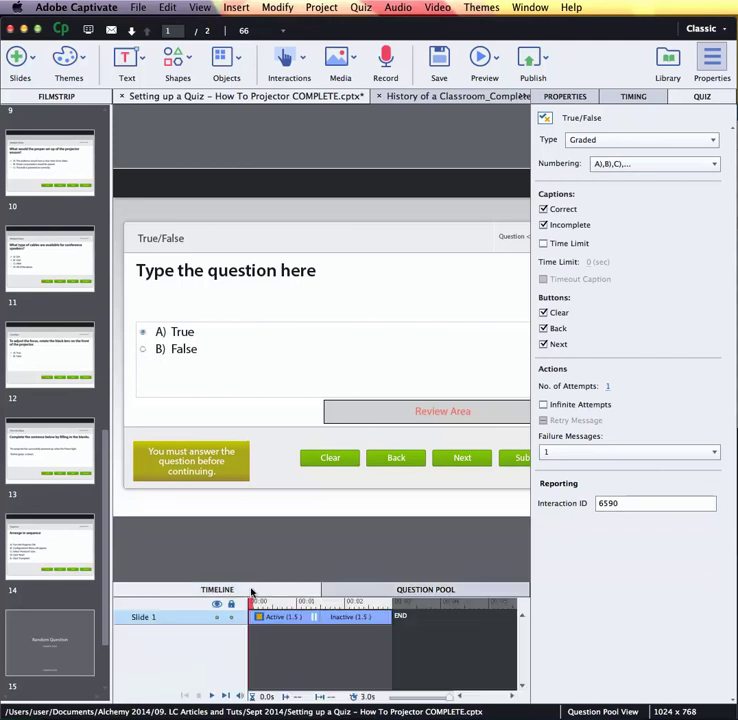
left_click(372, 590)
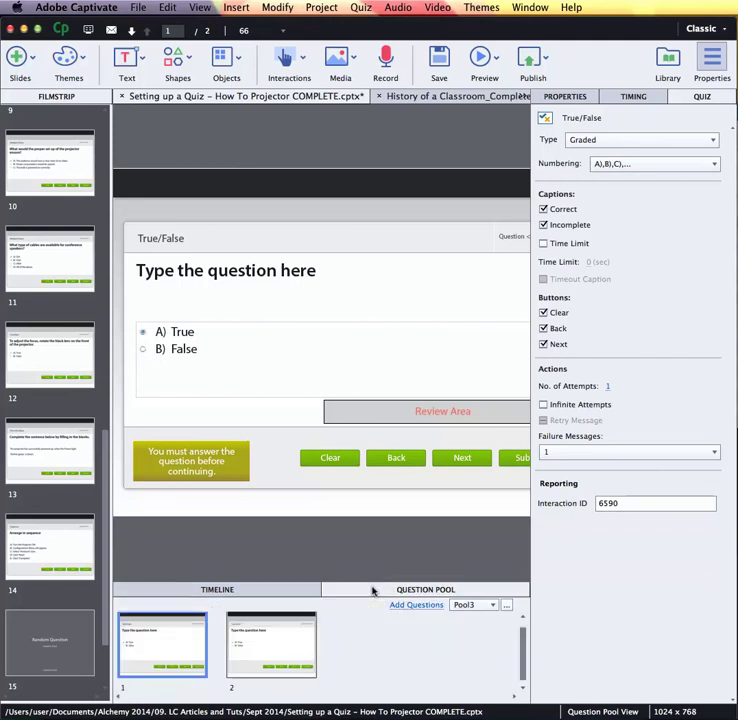
left_click(242, 653)
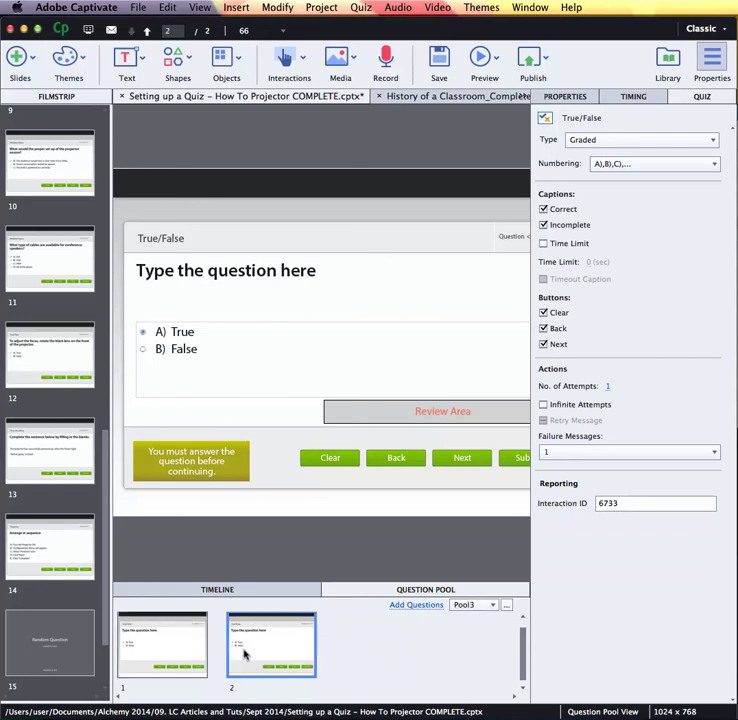
left_click(150, 655)
left_click(239, 631)
left_click(167, 628)
left_click(268, 636)
- Replace Pool3's first question with the blue-lens focusing text, with False correct, and save
left_click(168, 645)
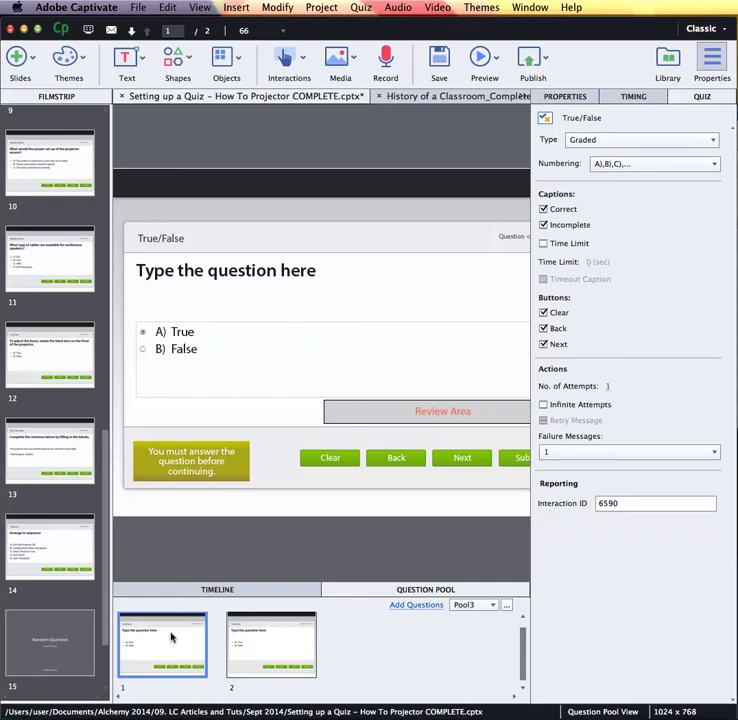
left_click(173, 272)
double_click(178, 270)
left_click(182, 270)
triple_click(181, 270)
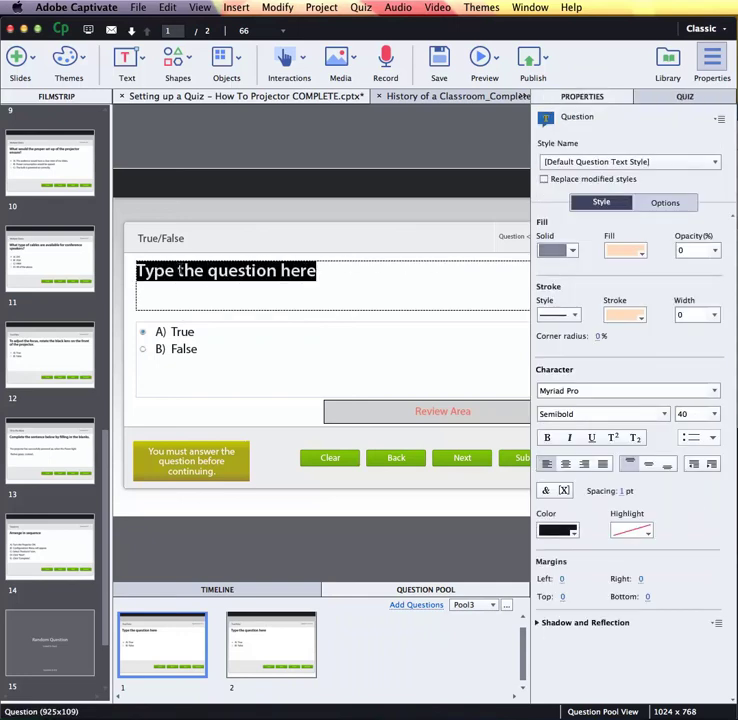
type("To adjust the focusing, rotate the blue lens on the back of the projector.")
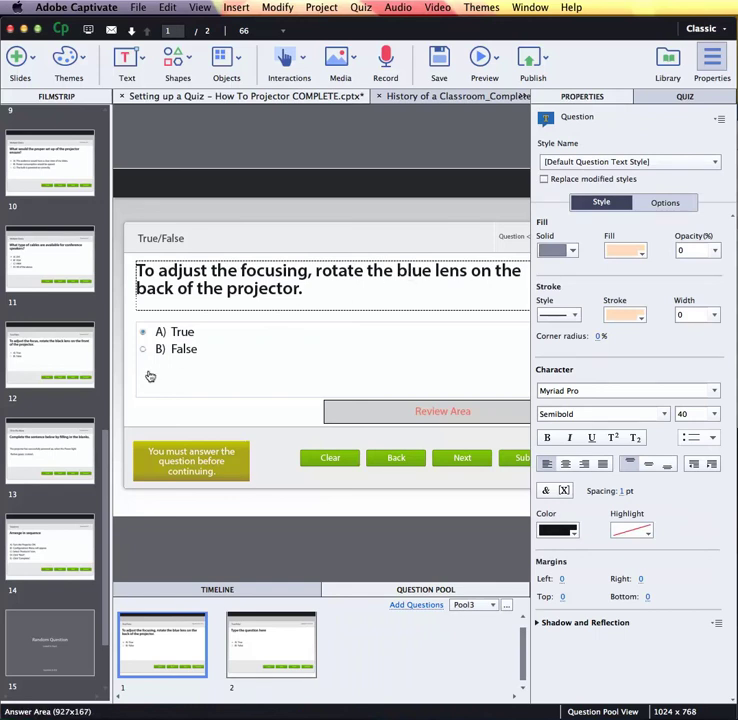
left_click(135, 344)
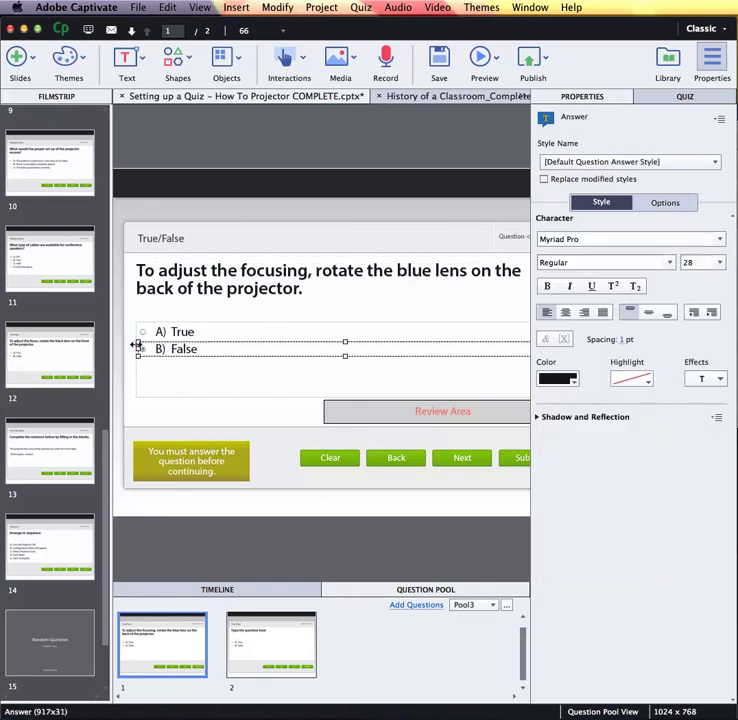
key("super+s")
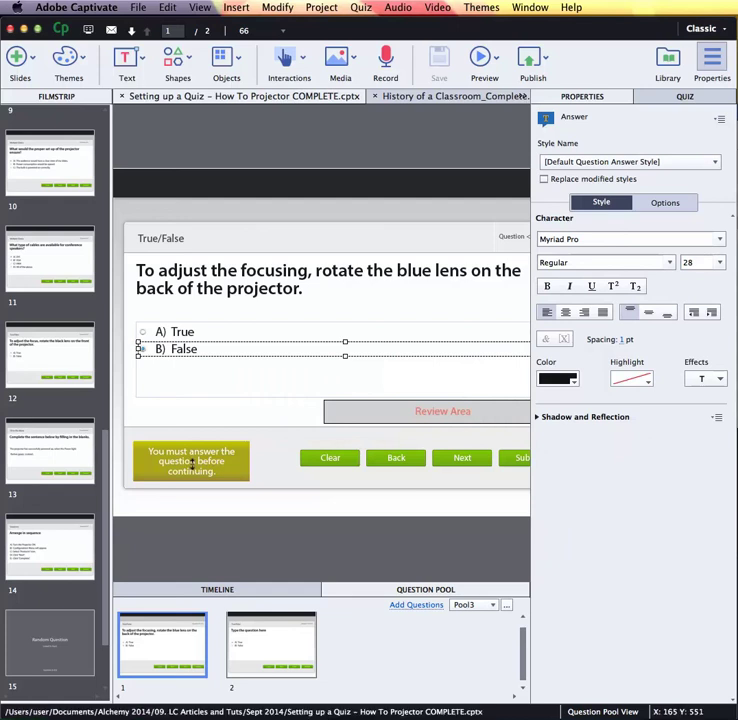
- Show slide 15's Question Pool choices in its Quiz settings, listing Pool2 and Pool3
left_click(65, 632)
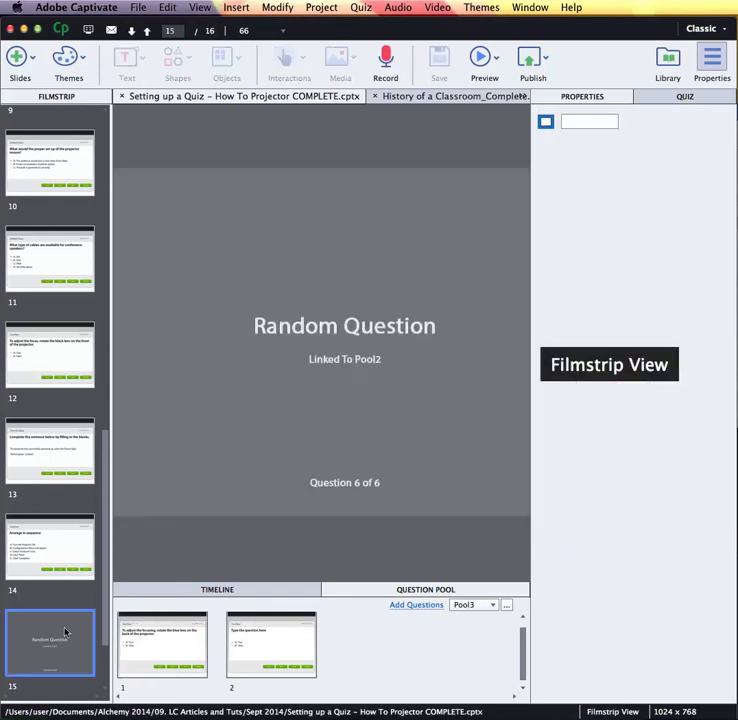
left_click(653, 97)
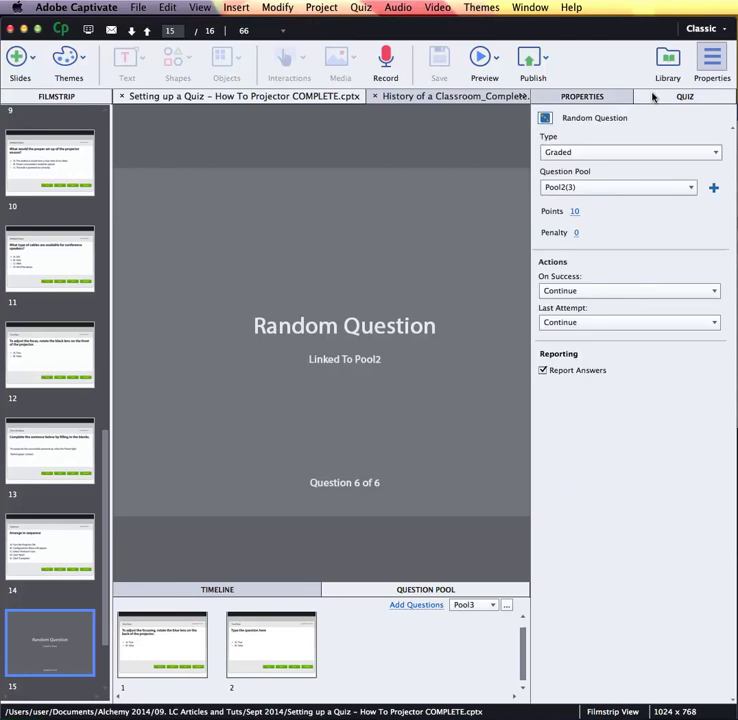
left_click(593, 188)
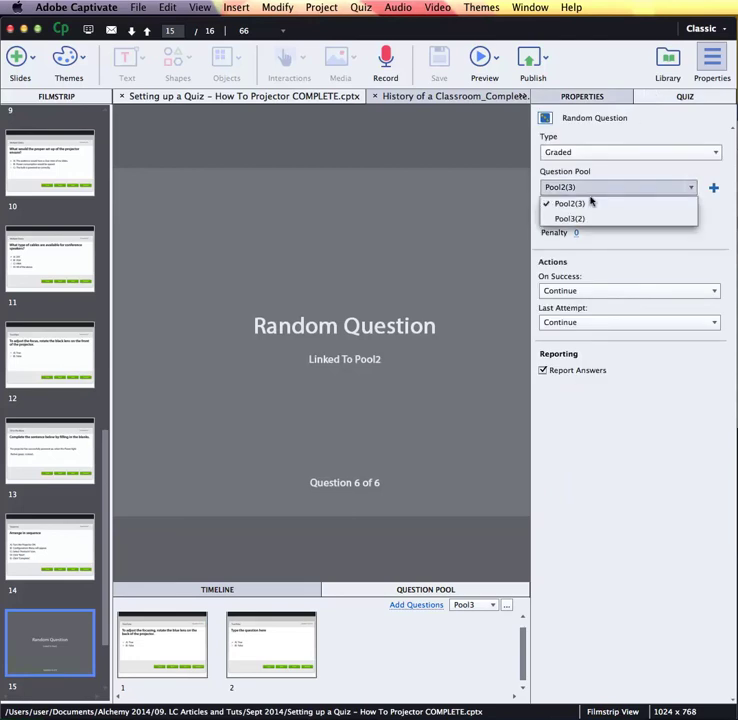